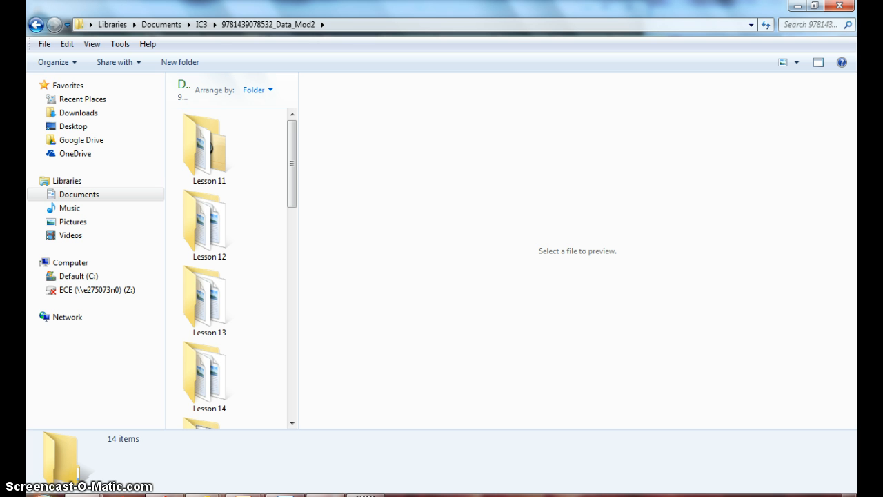
- Open the document Ergonomics2.docx from the Lesson 14 folder
click(200, 376)
double_click(200, 378)
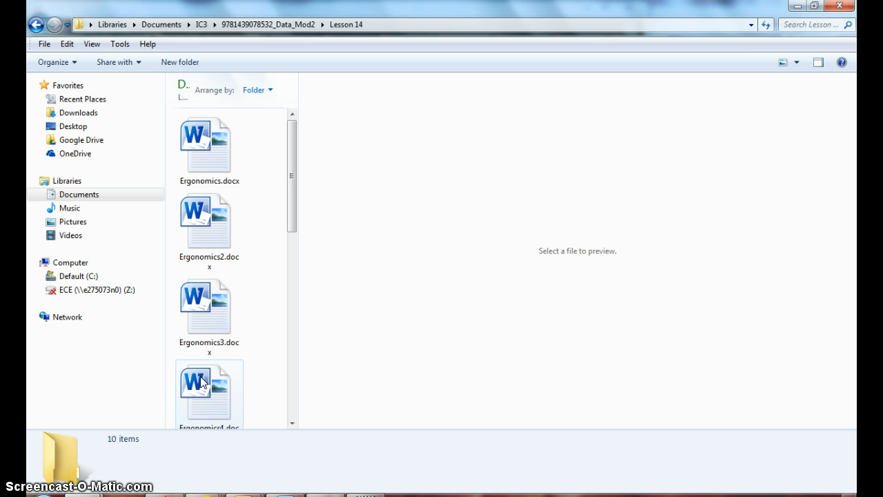
double_click(213, 245)
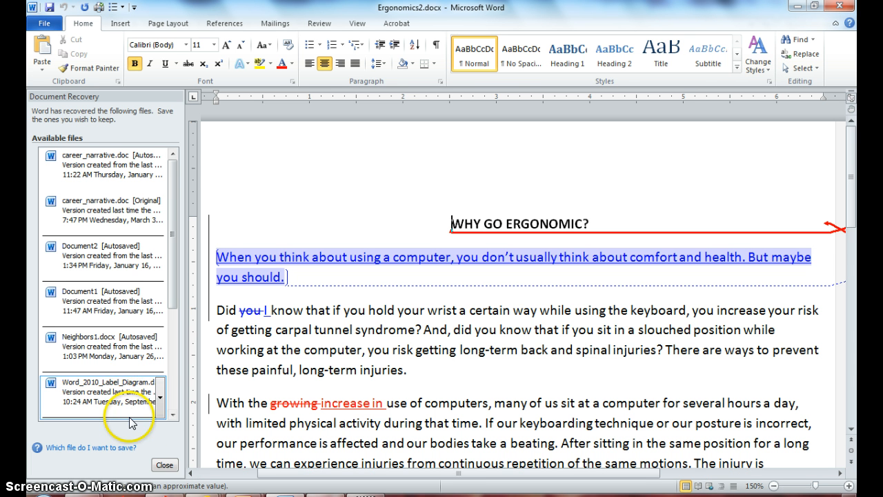
- Close the Document Recovery pane, choosing to view the recovered files later
click(157, 465)
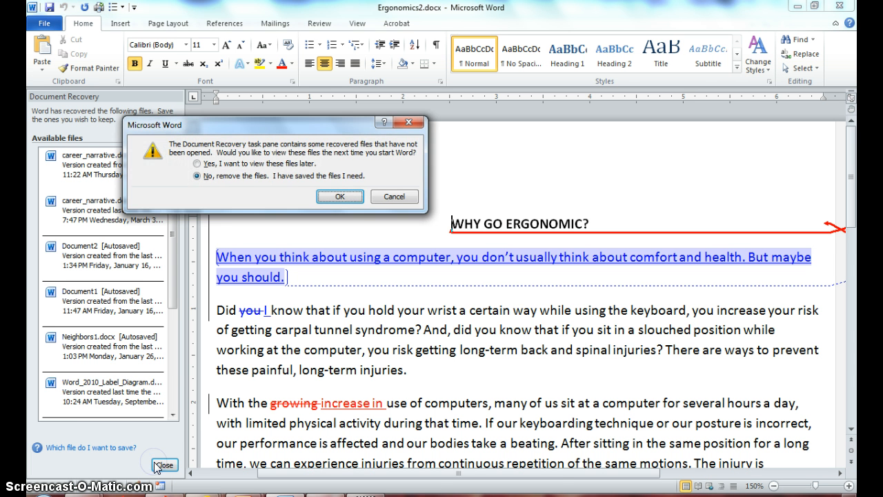
click(198, 164)
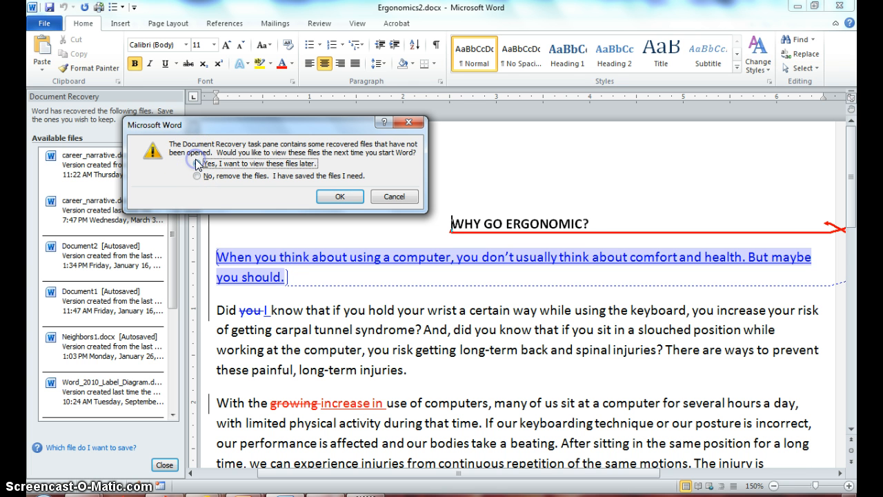
click(326, 196)
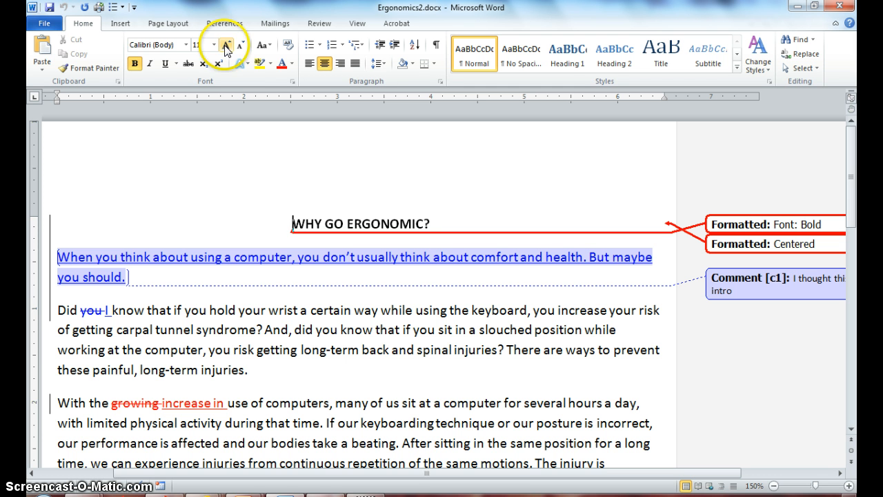
- Save the document under the new name Ergonomics8 in the Lesson 14 folder
click(45, 24)
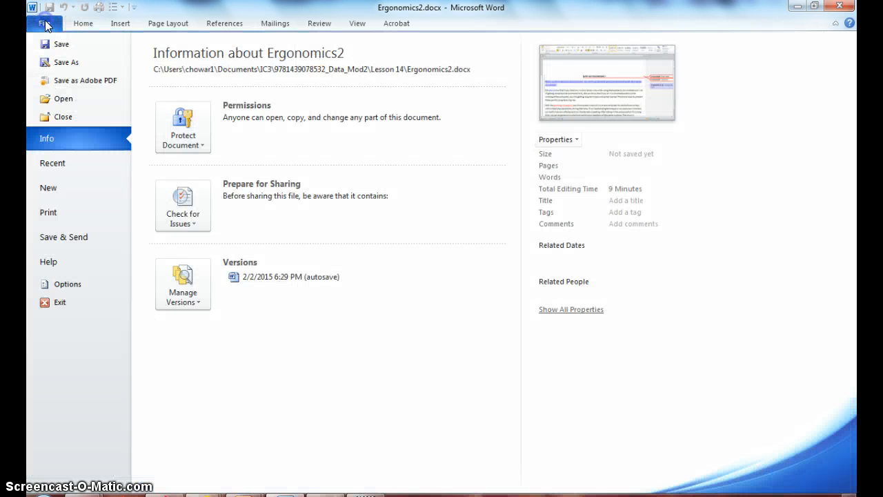
click(57, 46)
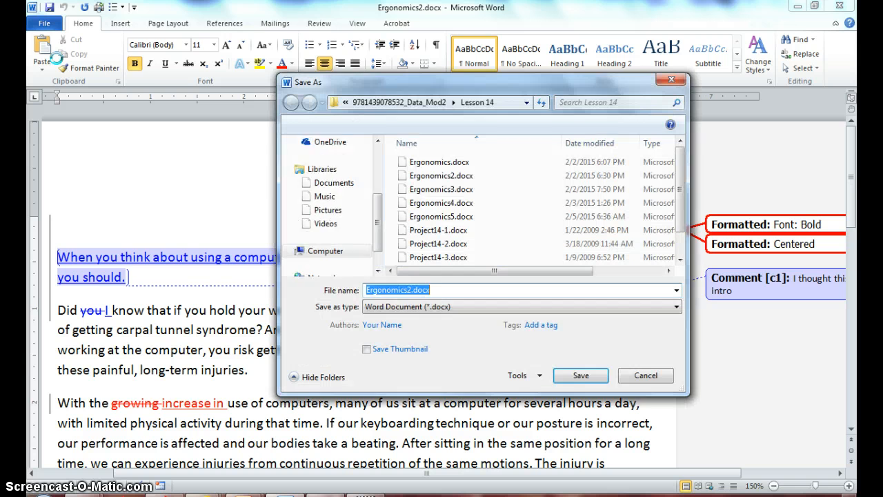
key(BackSpace)
key(BackSpace)
key(BackSpace)
key(BackSpace)
key(BackSpace)
key(BackSpace)
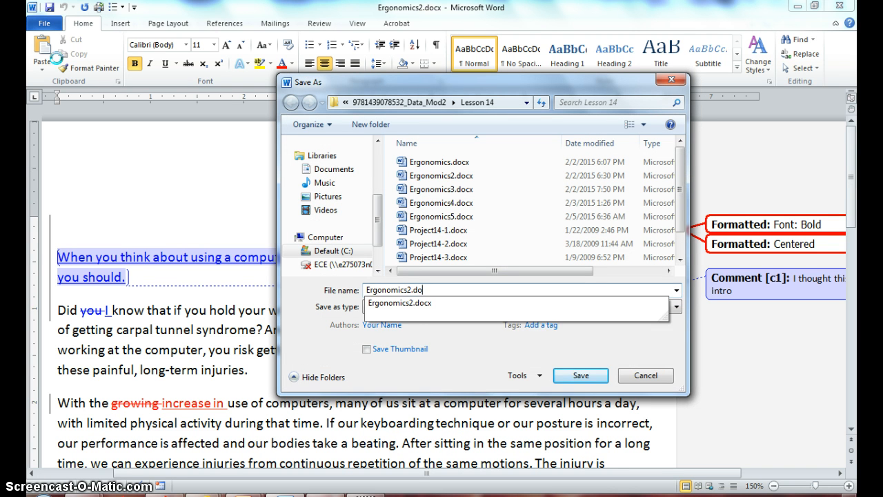
text(8)
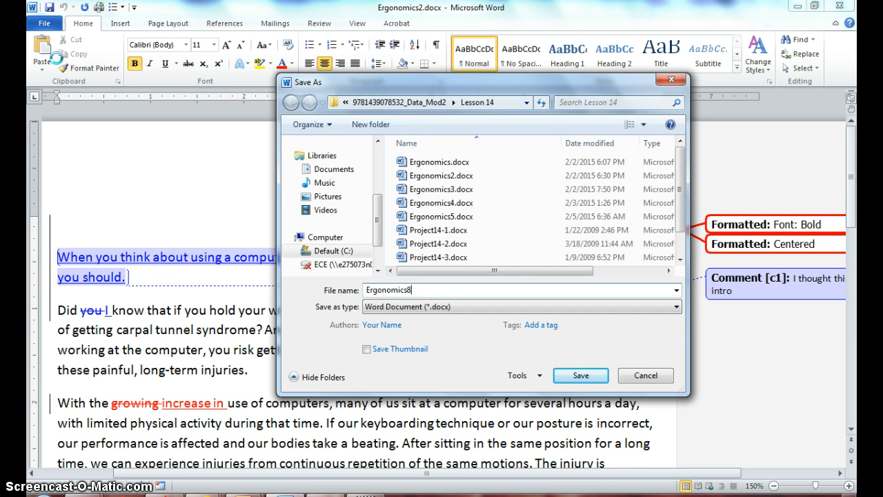
key(Return)
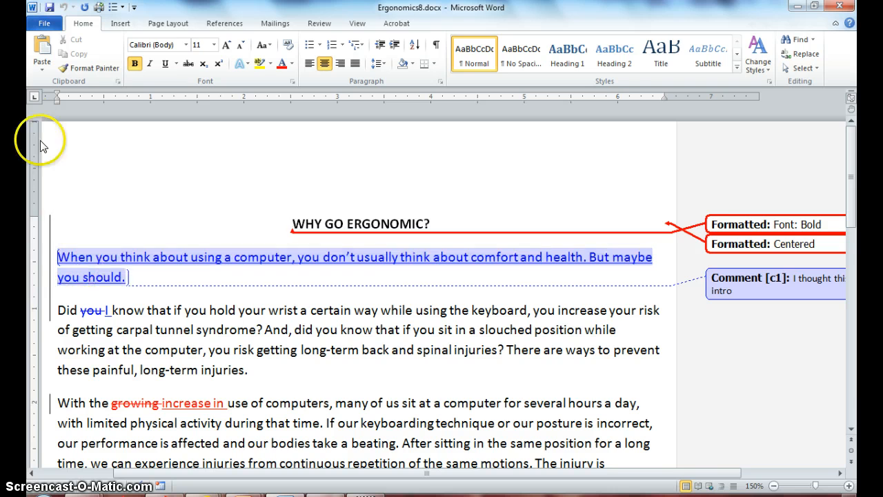
- Set the document's title property to "Computer Workstation Ergonomics" and its tags to "safety, comfort, productivity"
click(44, 23)
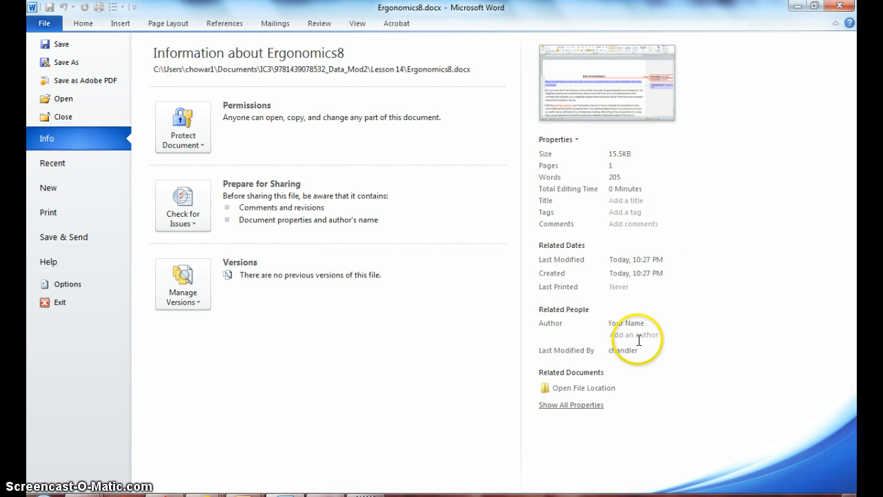
click(623, 200)
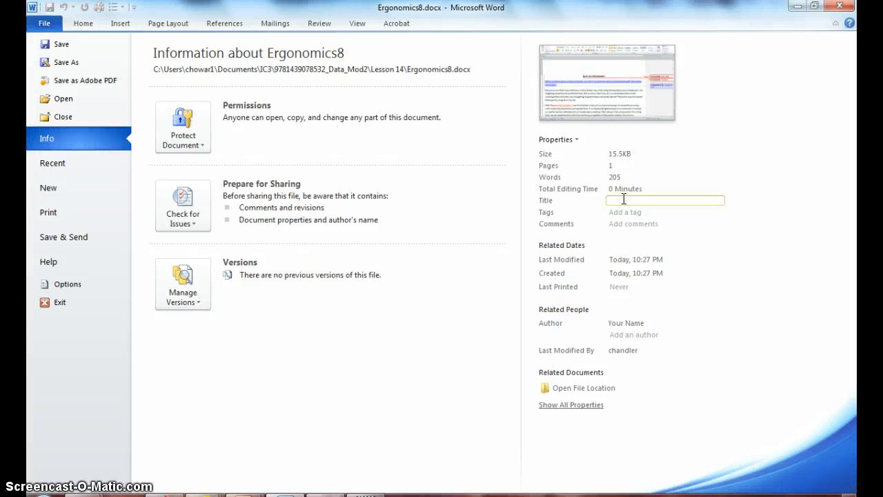
text(Computer Workstation Ergonomics)
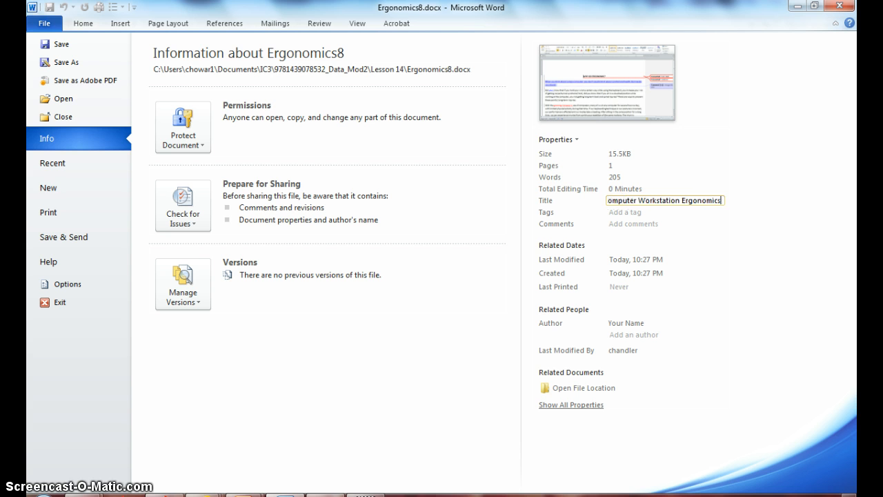
click(631, 214)
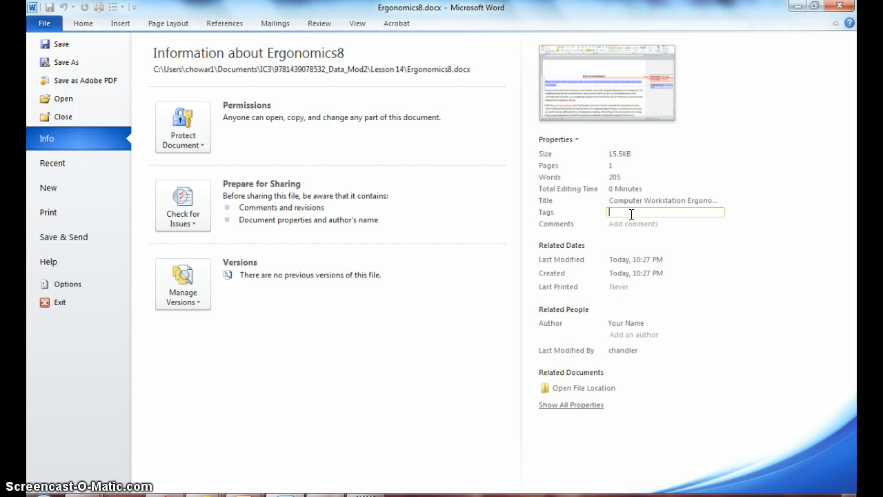
text(safety, comfort, productivity)
click(646, 227)
- Expand the full list of document properties to review it, and collapse it to the short list again
click(569, 407)
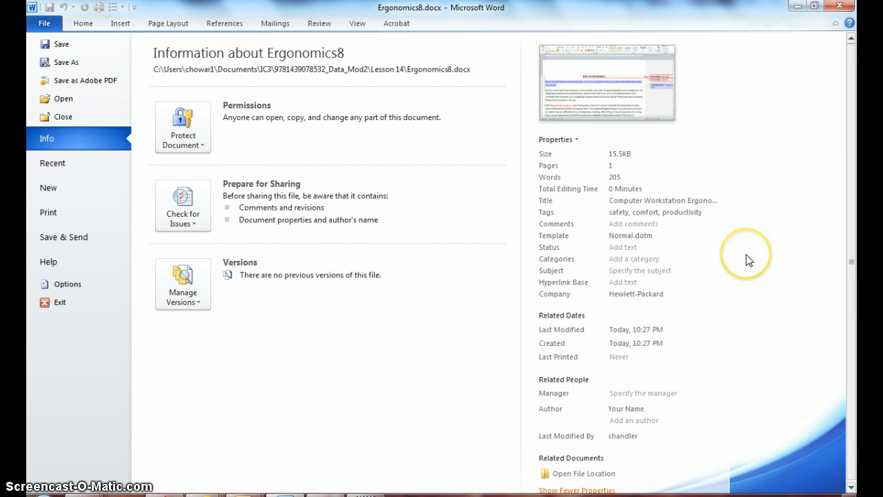
scroll(746, 256, down, 1)
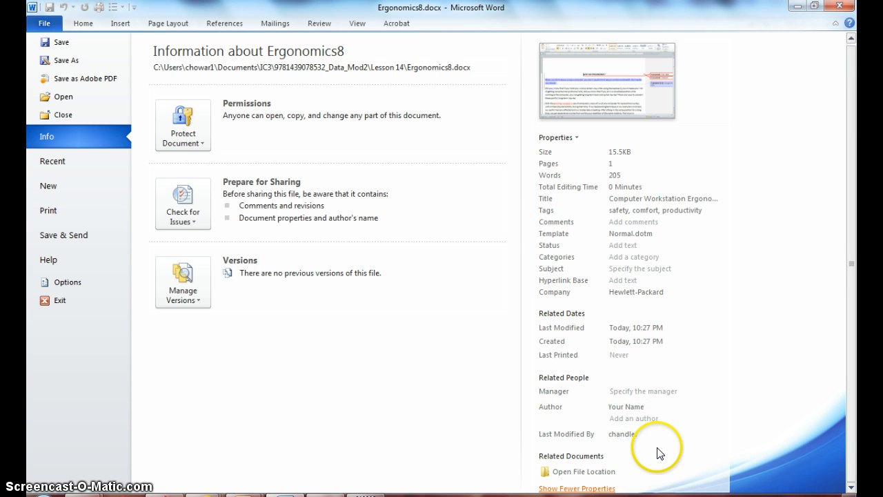
mouse_move(630, 442)
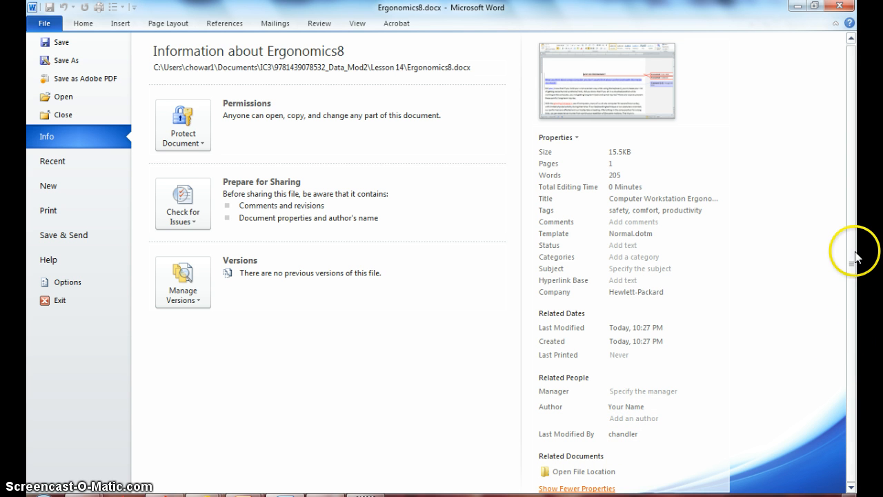
click(854, 282)
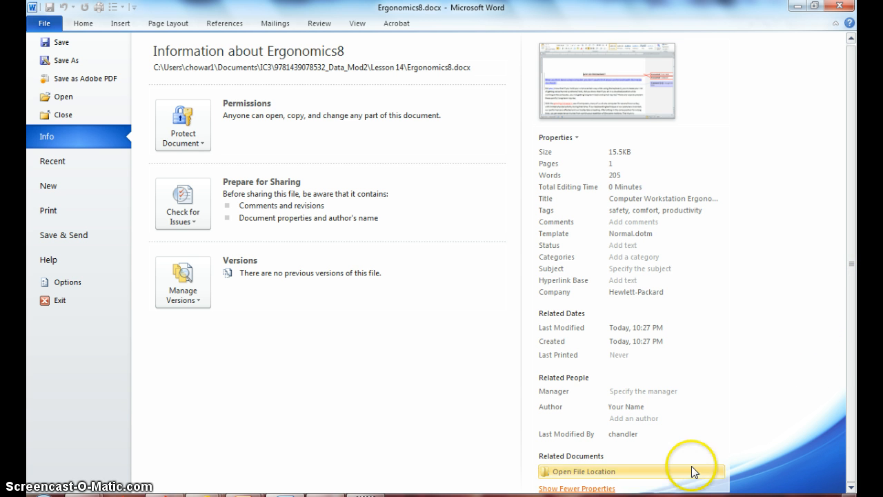
click(573, 489)
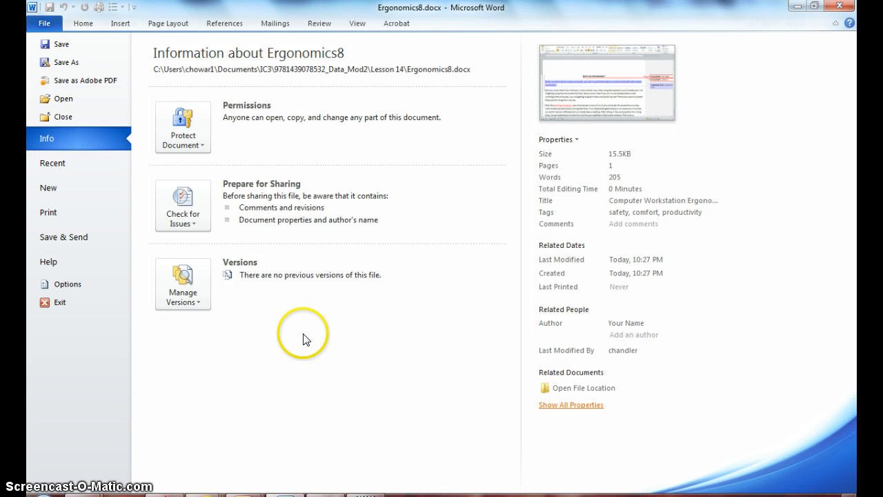
- Save the pending changes and run the Document Inspector with its preselected content checks
click(198, 228)
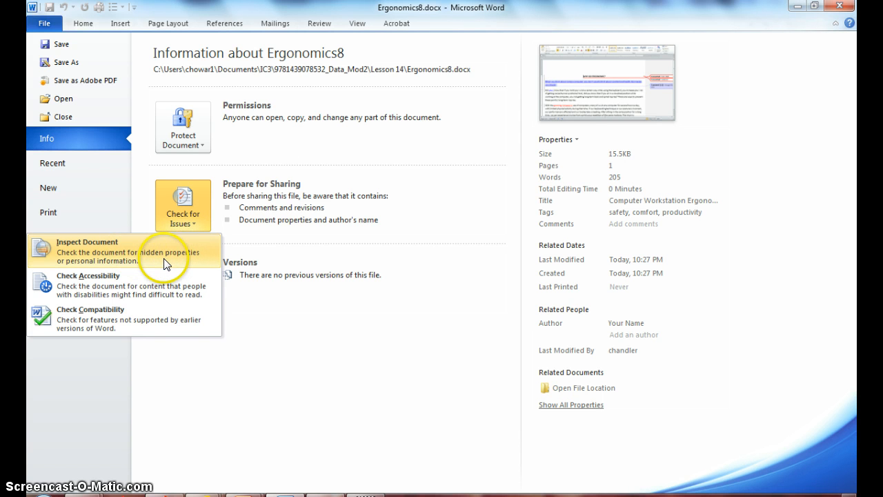
click(199, 258)
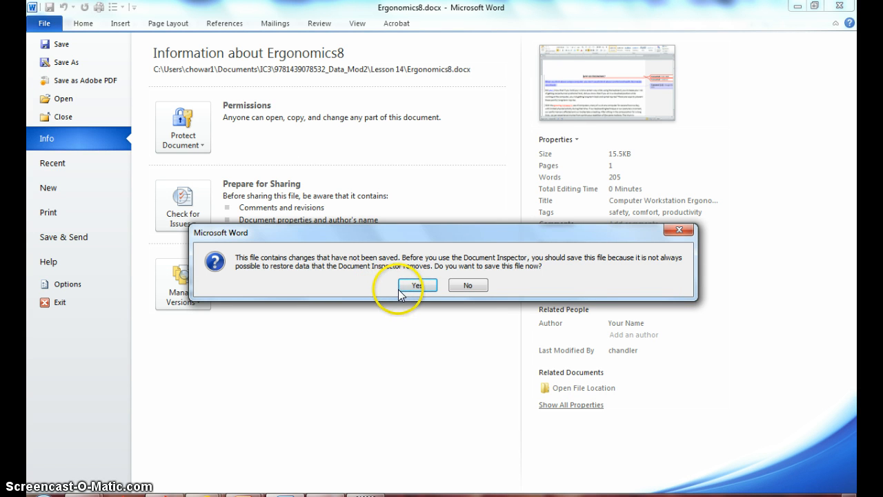
click(423, 286)
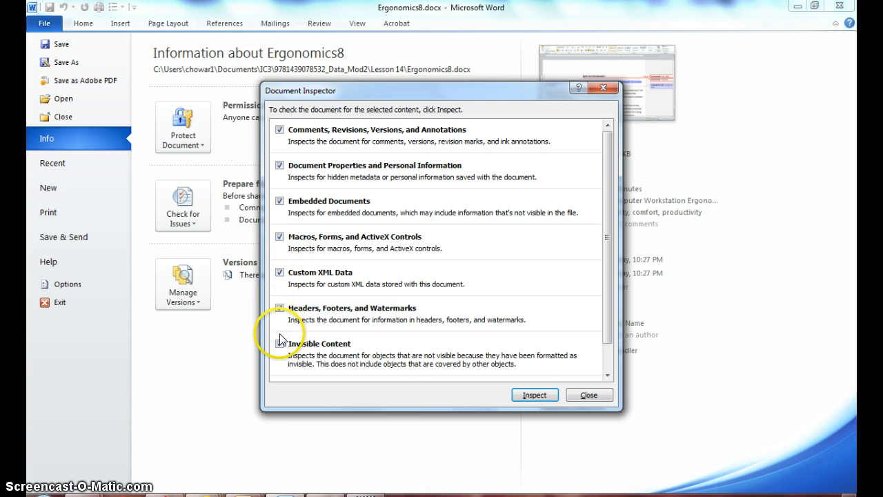
click(527, 390)
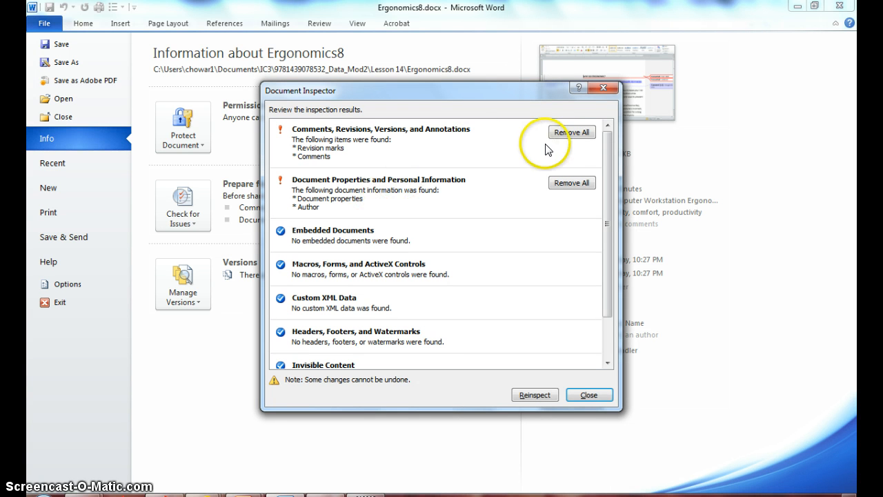
- Remove all document properties and personal information with the Document Inspector, show all properties, and save the document
click(572, 182)
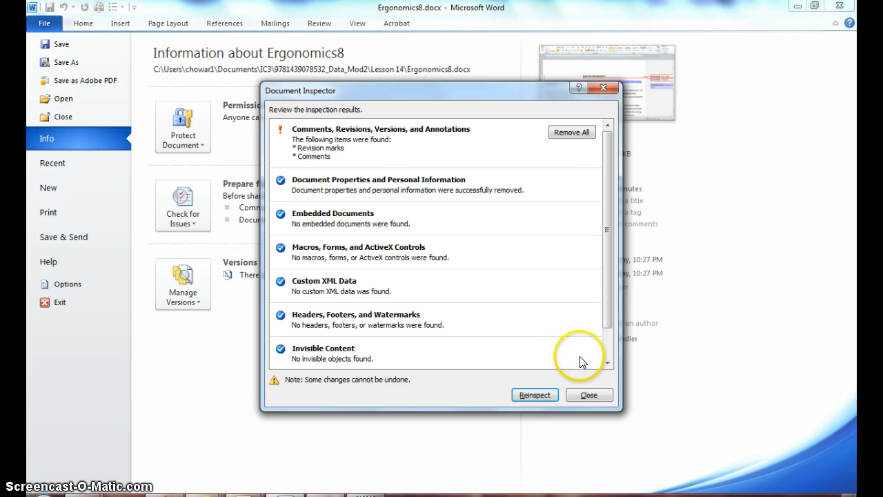
click(587, 395)
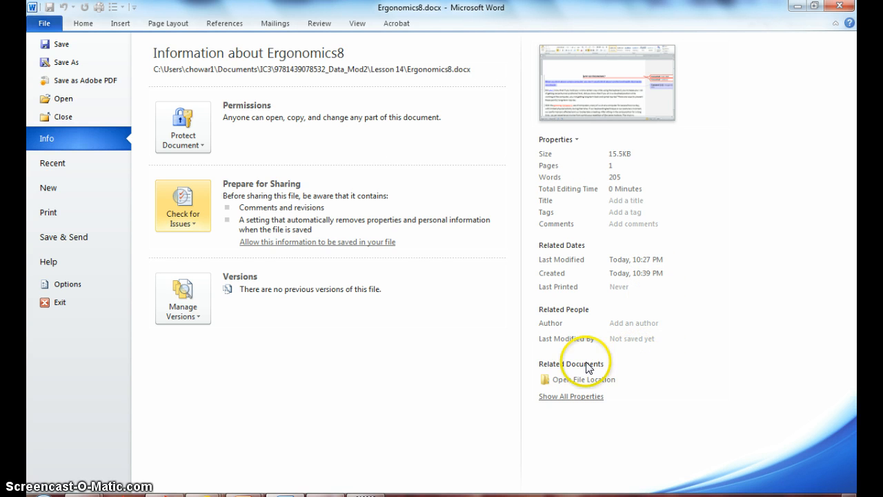
click(571, 397)
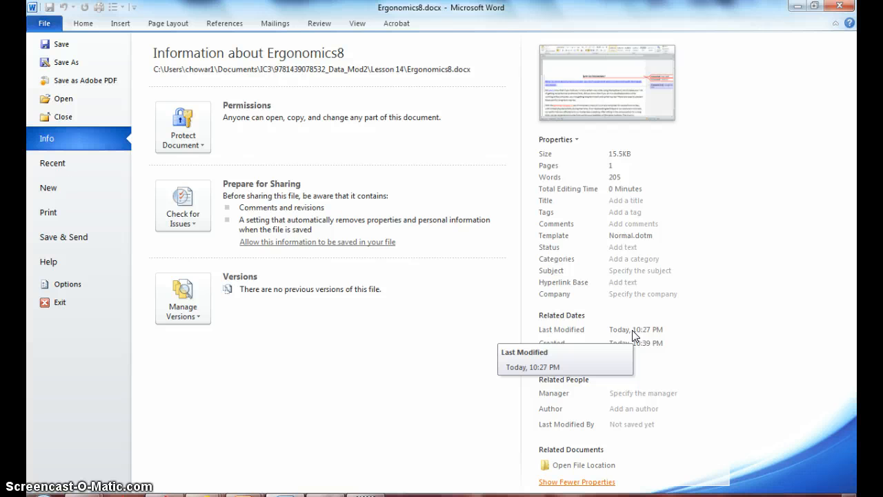
click(45, 45)
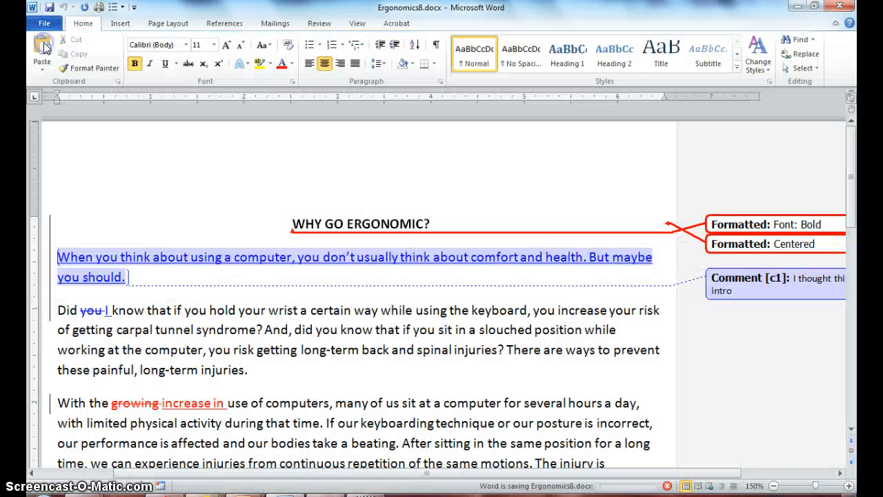
- Examine the author labels on the comments and the tracked changes throughout the document
click(82, 23)
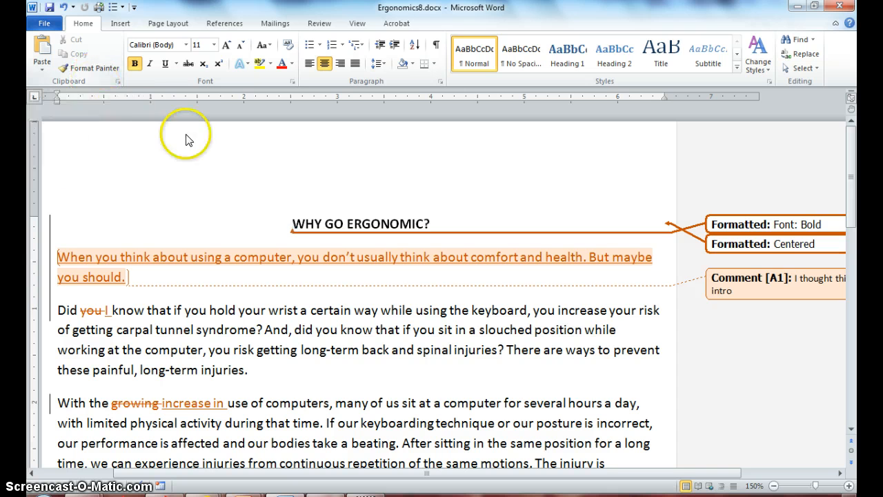
mouse_move(849, 183)
mouse_down()
mouse_move(853, 261)
mouse_move(852, 194)
mouse_up()
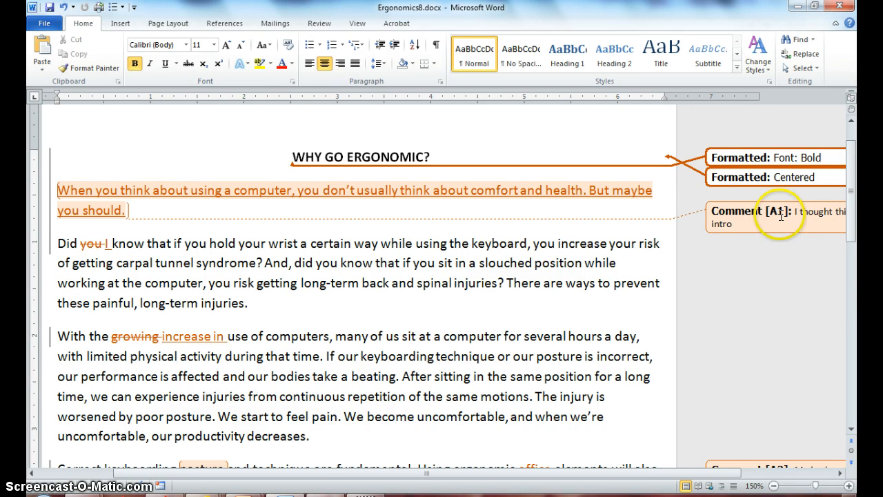
drag(851, 211, 852, 233)
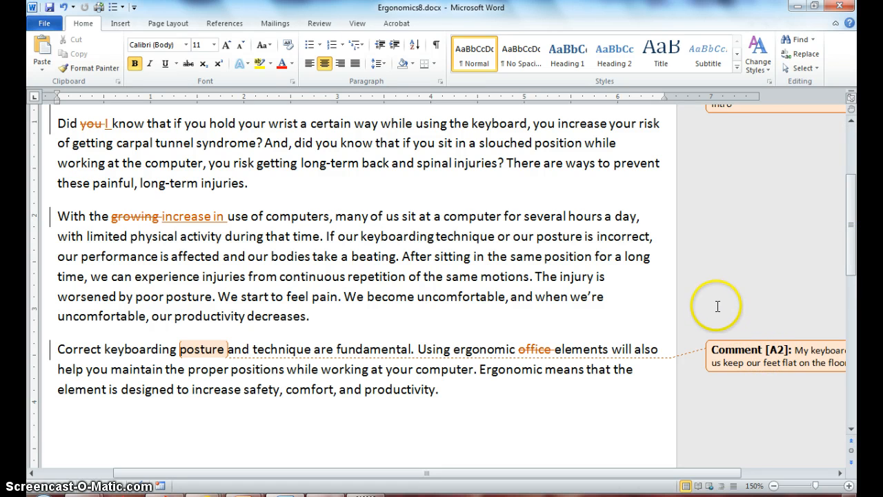
drag(849, 276, 852, 251)
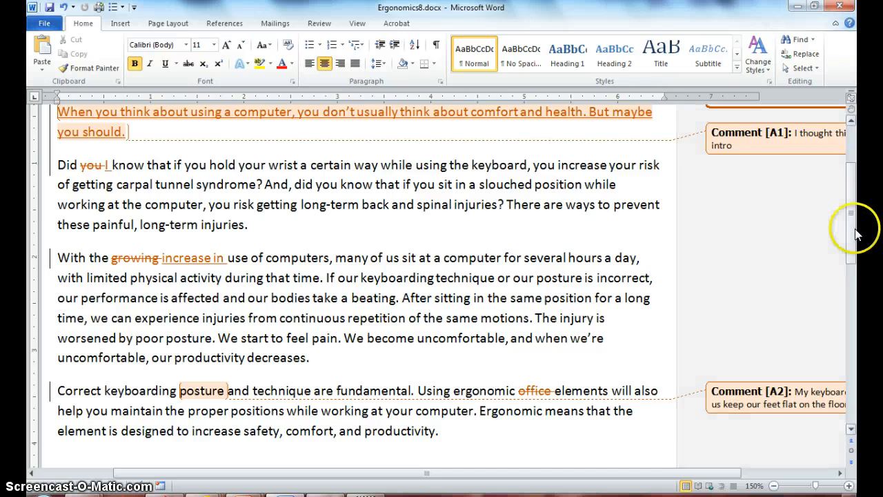
scroll(854, 231, up, 3)
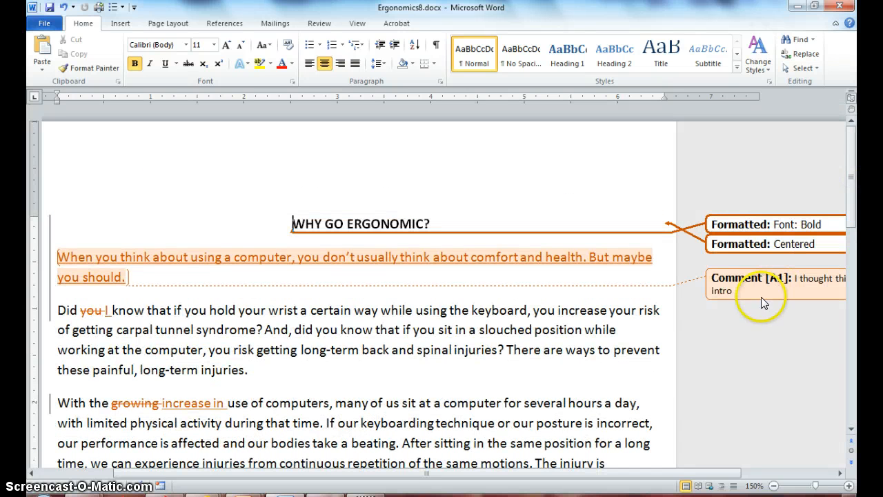